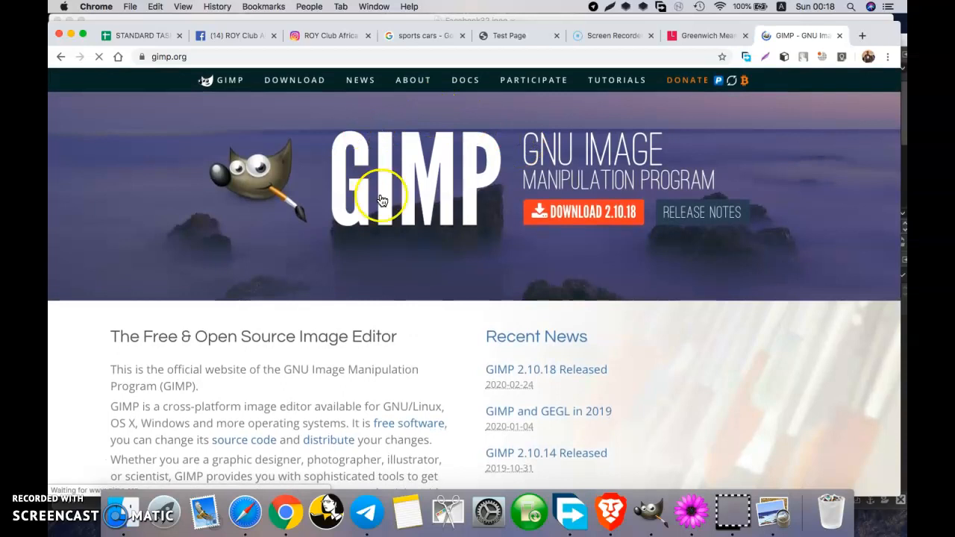
- Look over the GIMP website's home page and close it
scroll(324, 194, "down", 2)
scroll(264, 326, "down", 2)
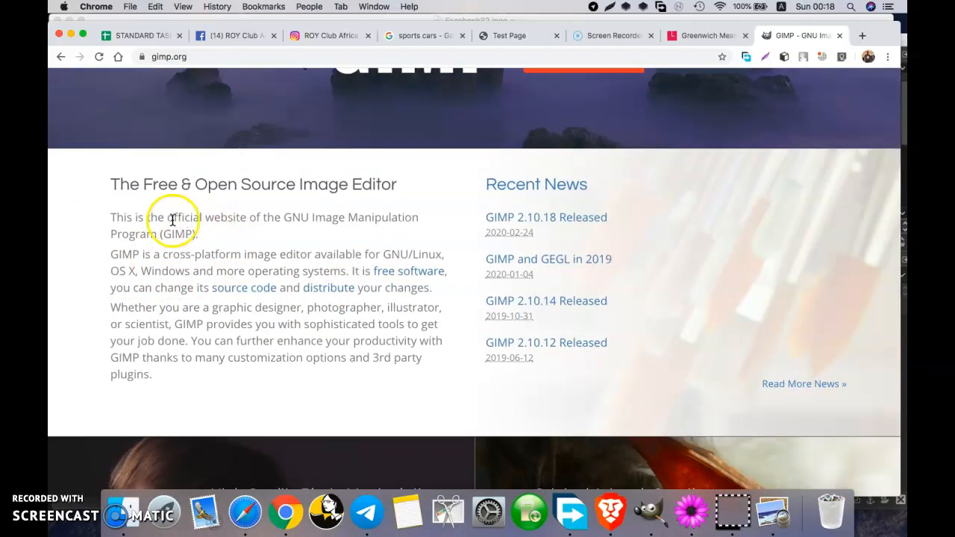
scroll(299, 218, "up", 2)
scroll(300, 222, "up", 3)
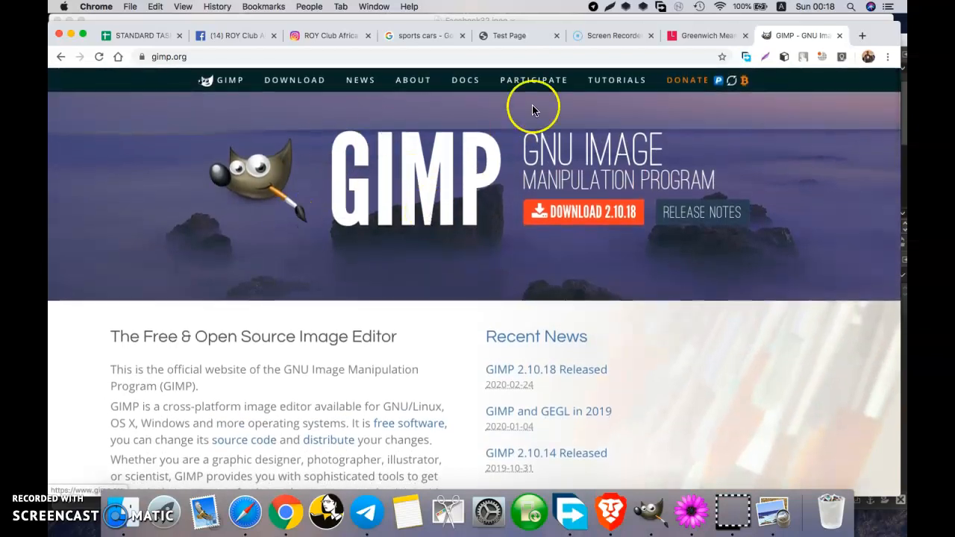
left_click(840, 35)
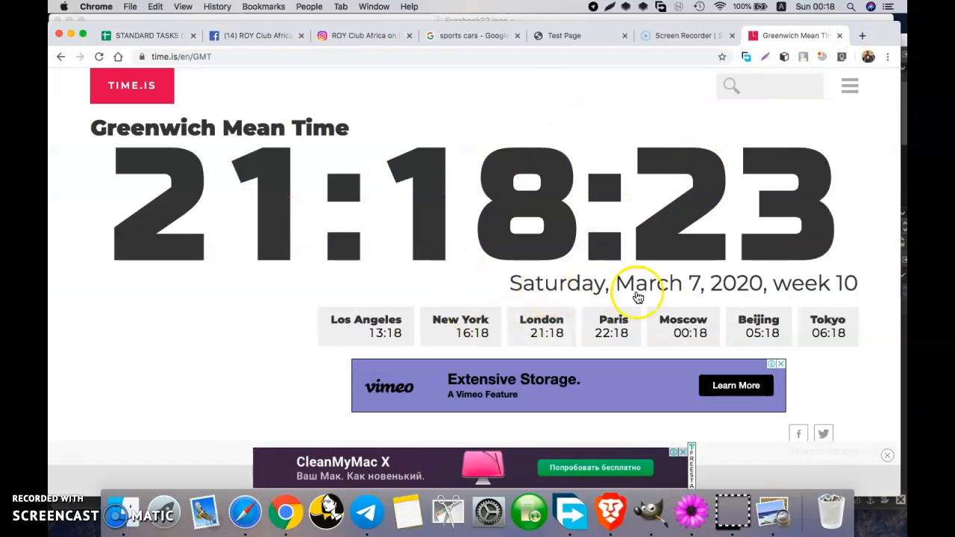
- Capture a 121x153 screenshot area around the ROY CLUB logo in the Instagram post
left_click(351, 37)
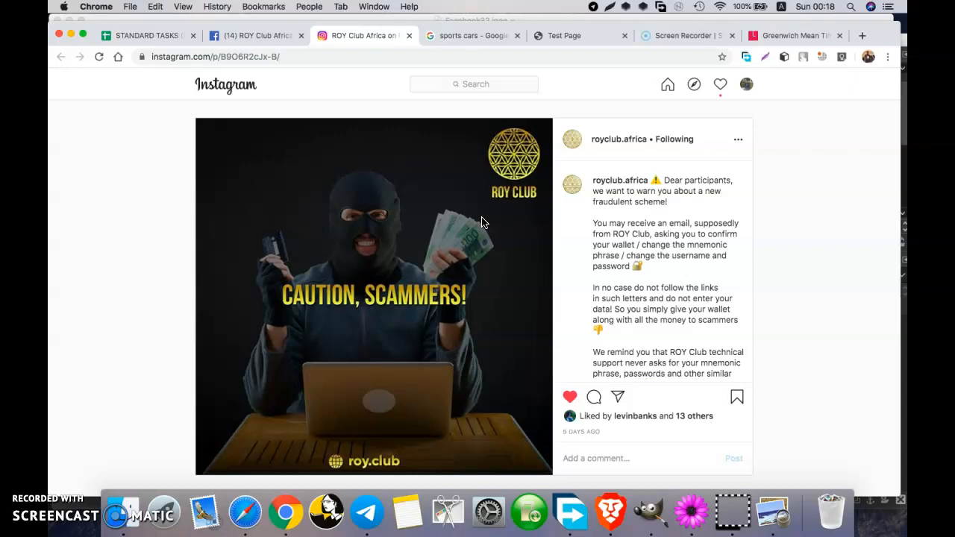
key("alt+p")
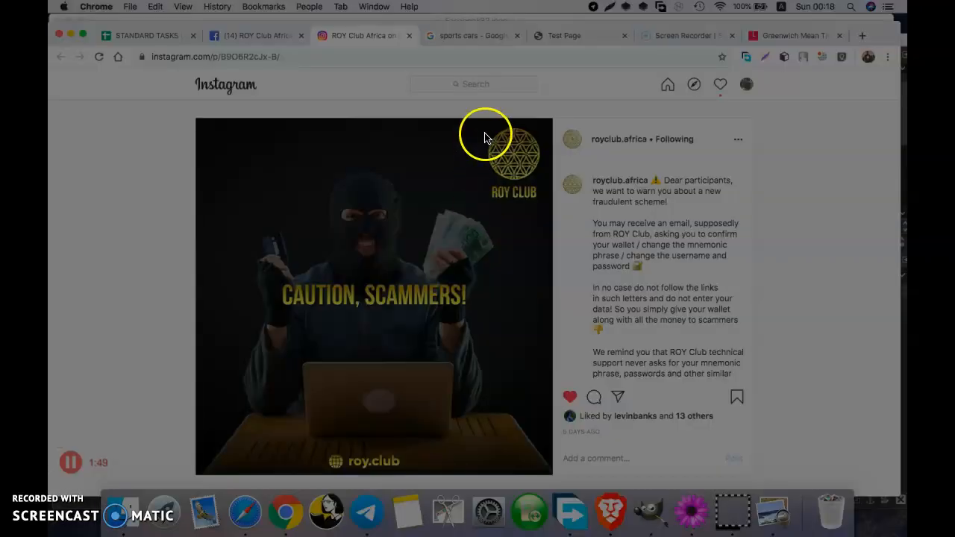
mouse_move(468, 124)
left_mouse_down()
mouse_move(537, 164)
mouse_move(550, 217)
left_mouse_up()
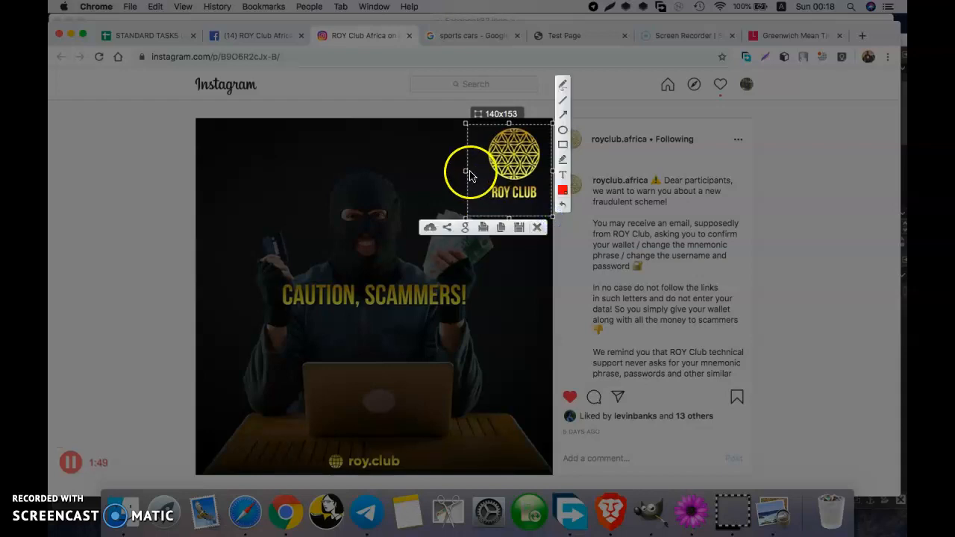
left_click_drag(464, 171, 479, 171)
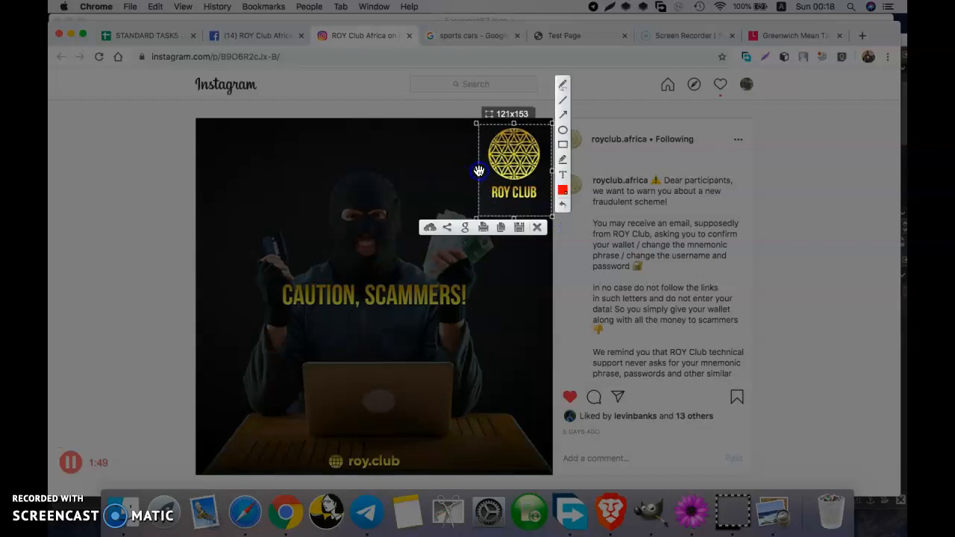
- Save the captured logo screenshot as testlogo in the RoyClub folder
left_click(520, 228)
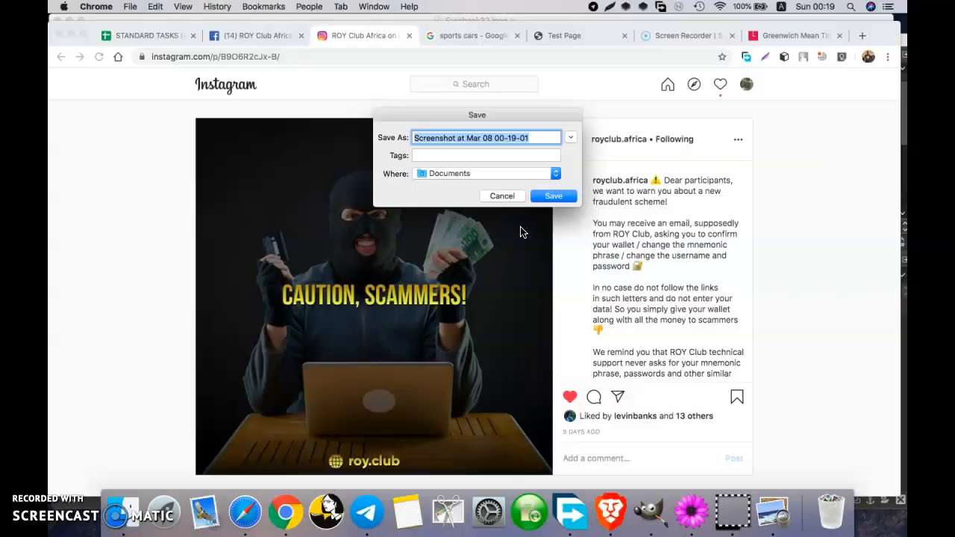
left_click(478, 177)
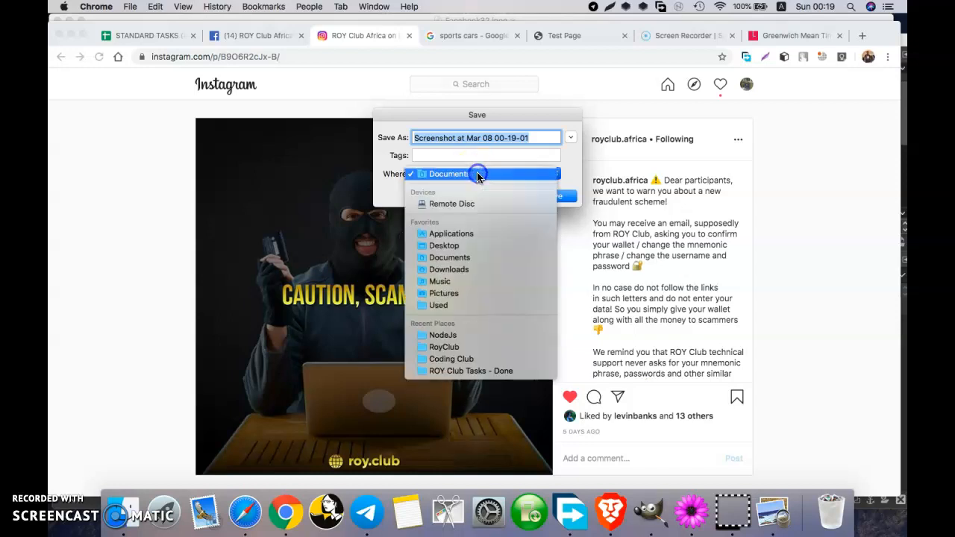
left_click(467, 349)
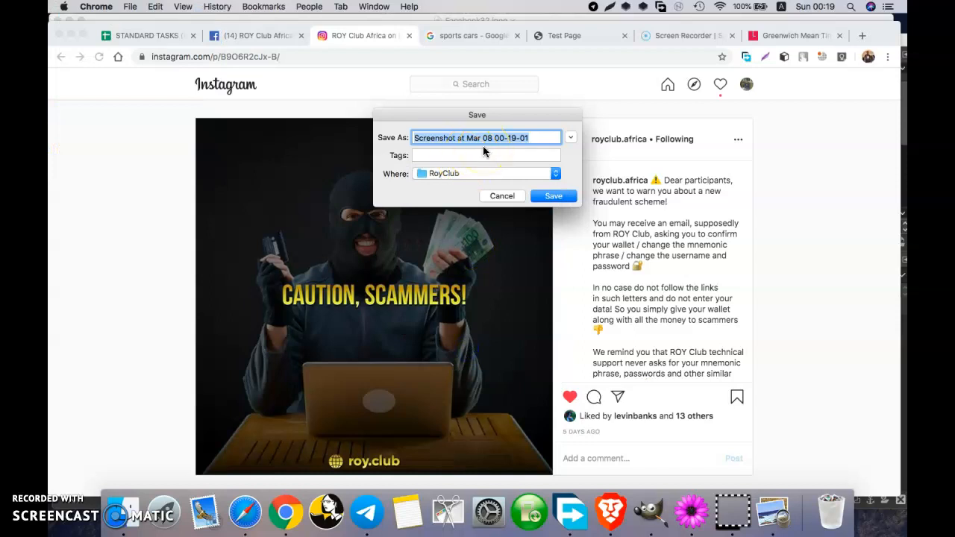
type("testlogo")
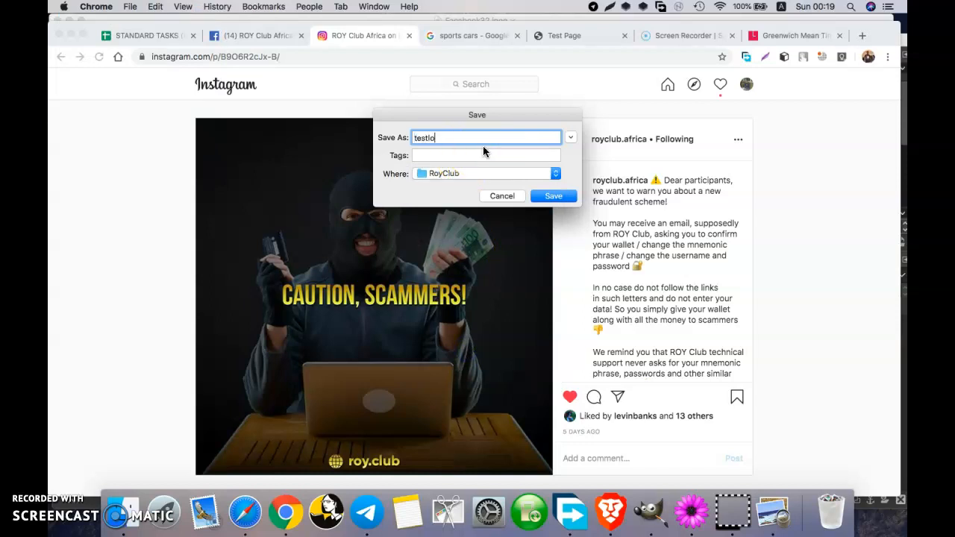
left_click(554, 196)
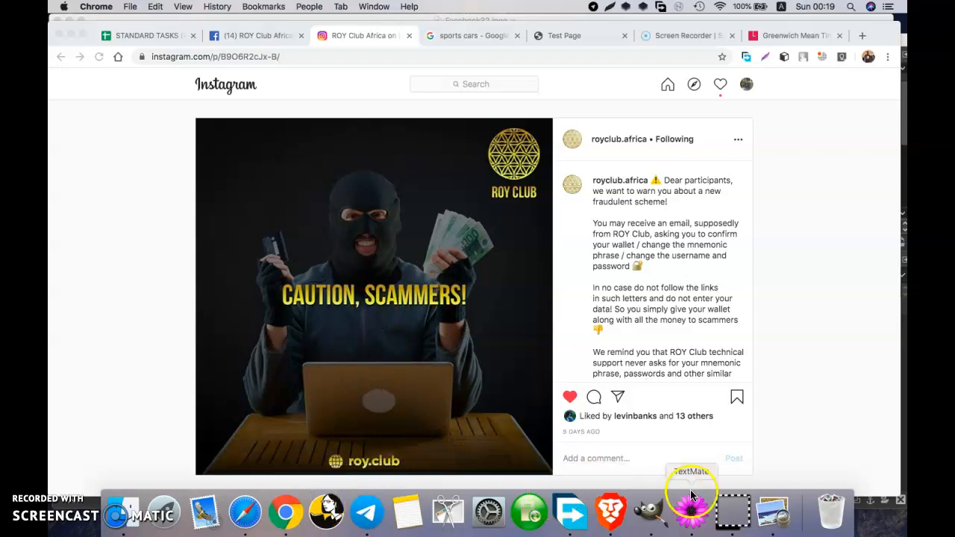
- Switch to GIMP, open testlogo.png from Finder's RoyClub folder and convert it to the built-in sRGB profile
left_click(651, 512)
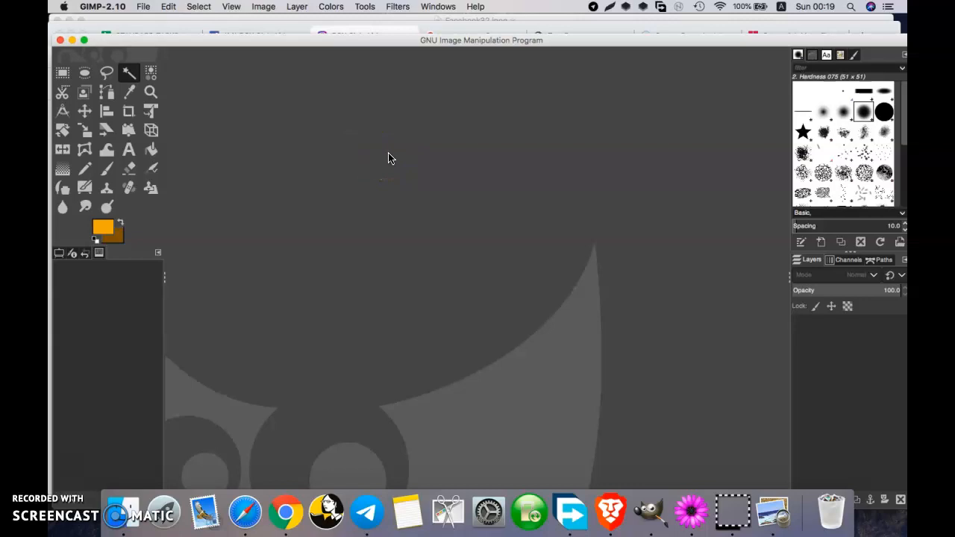
left_click(123, 513)
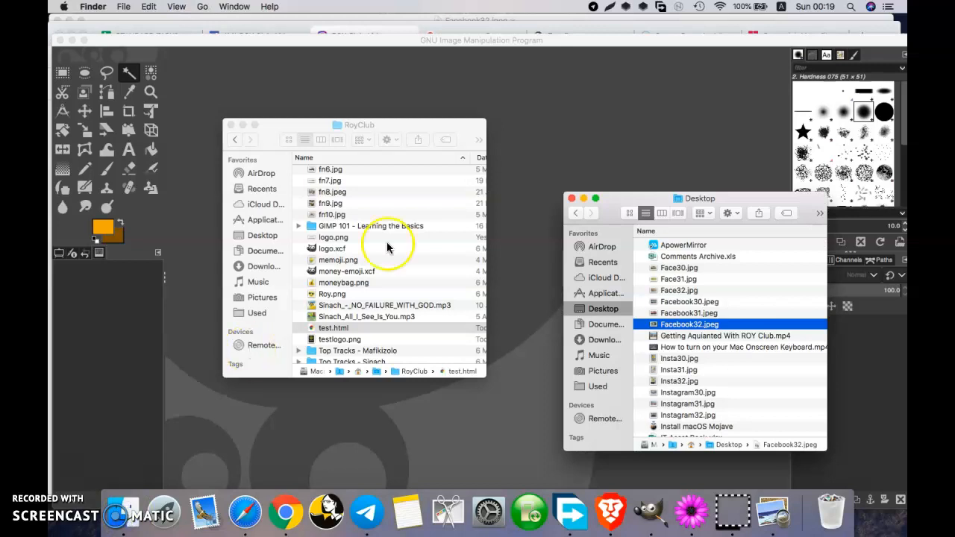
scroll(388, 246, "up", 2)
scroll(388, 246, "up", 5)
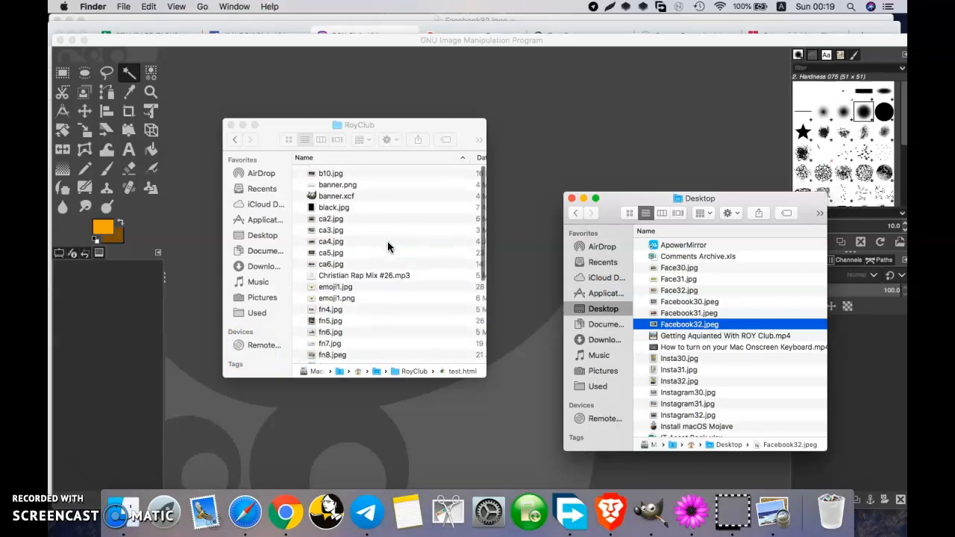
scroll(388, 246, "down", 6)
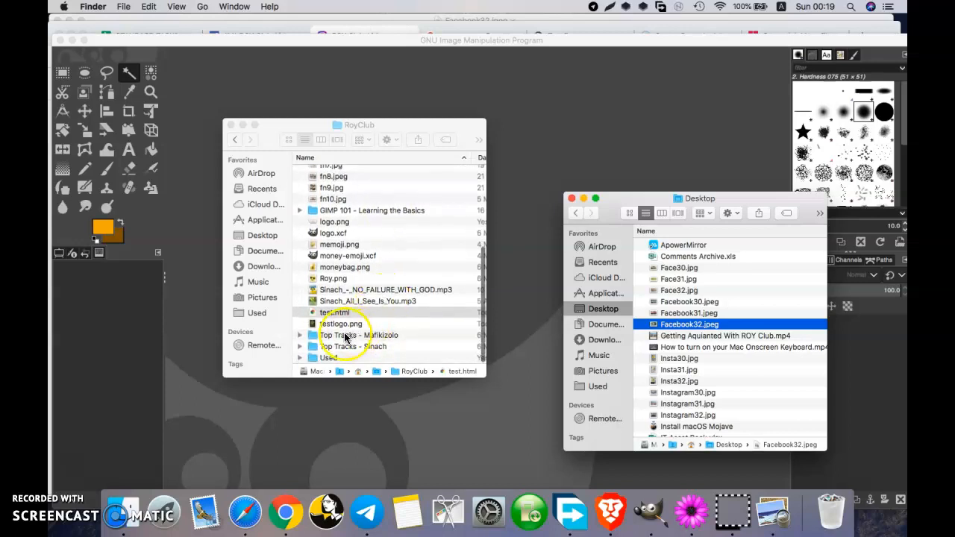
left_click(341, 325)
left_click(342, 325)
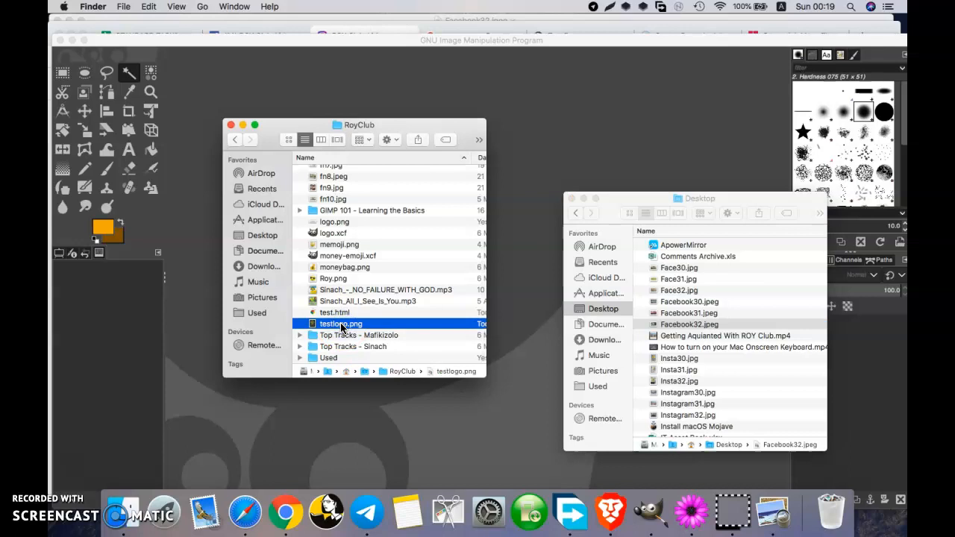
left_click_drag(341, 326, 339, 425)
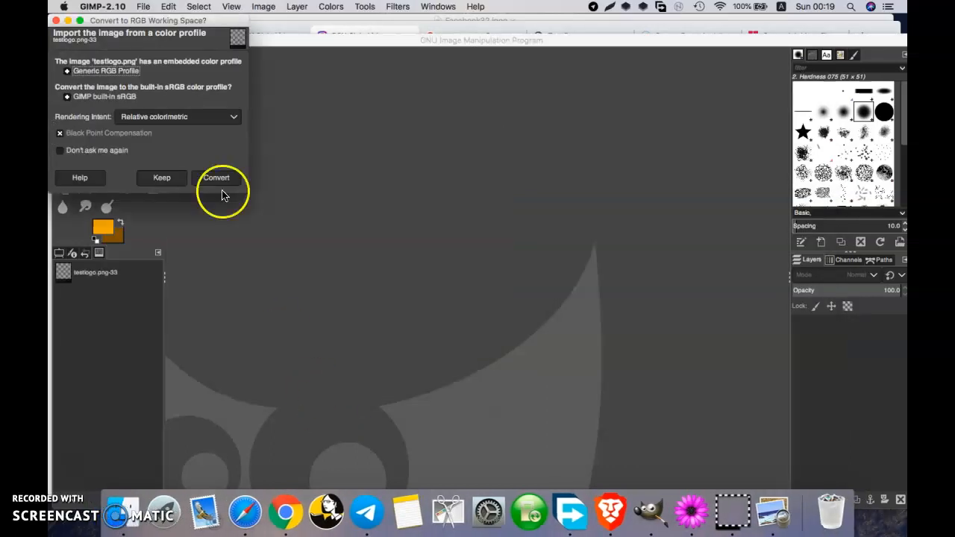
left_click(213, 179)
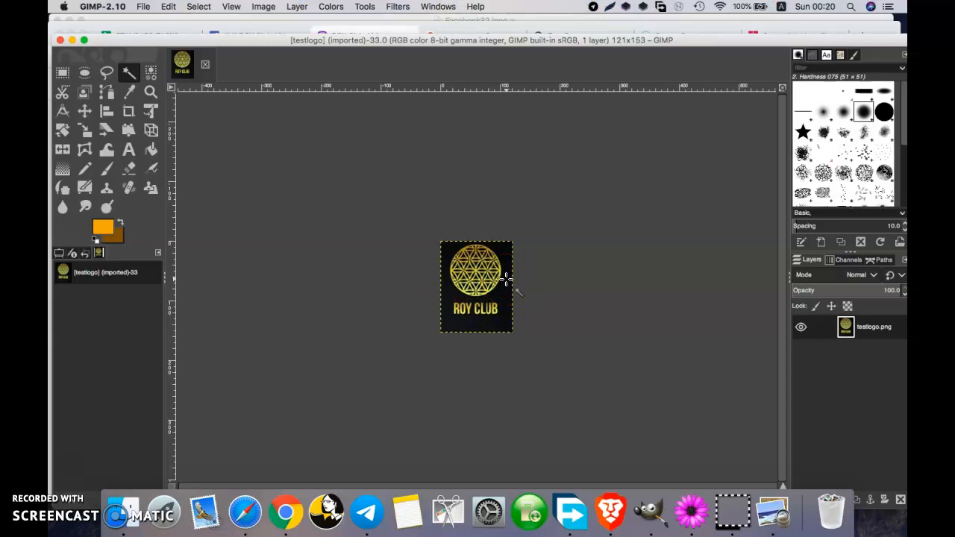
scroll(506, 279, "down", 5)
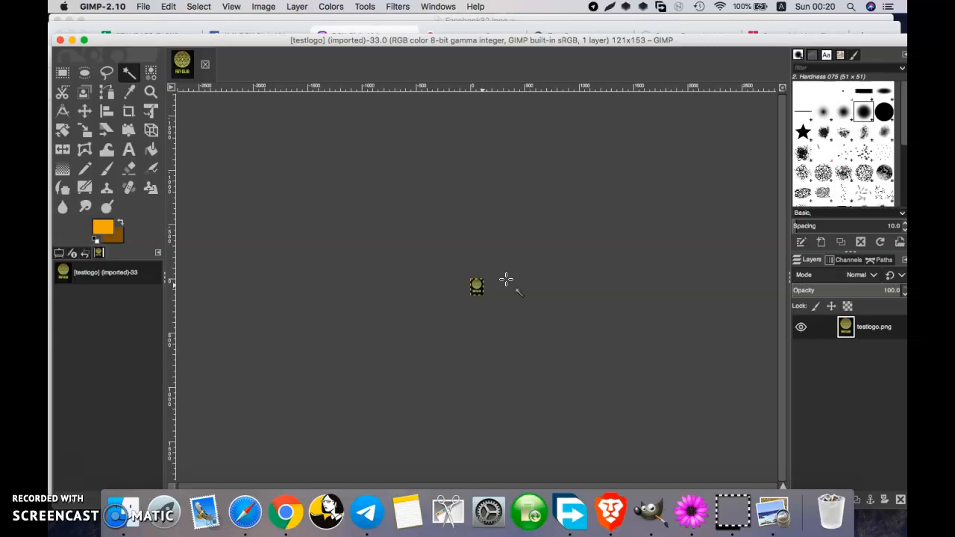
scroll(506, 279, "up", 5)
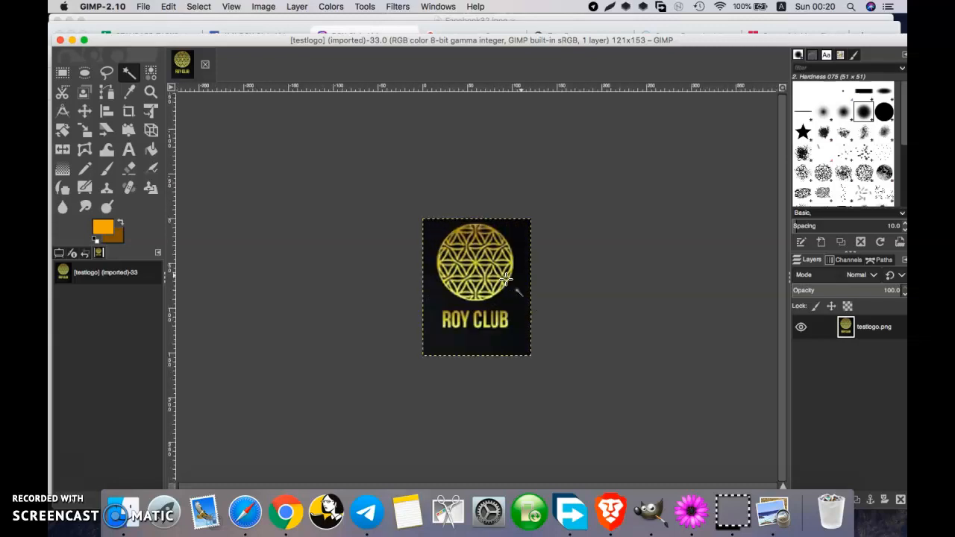
scroll(506, 279, "up", 3)
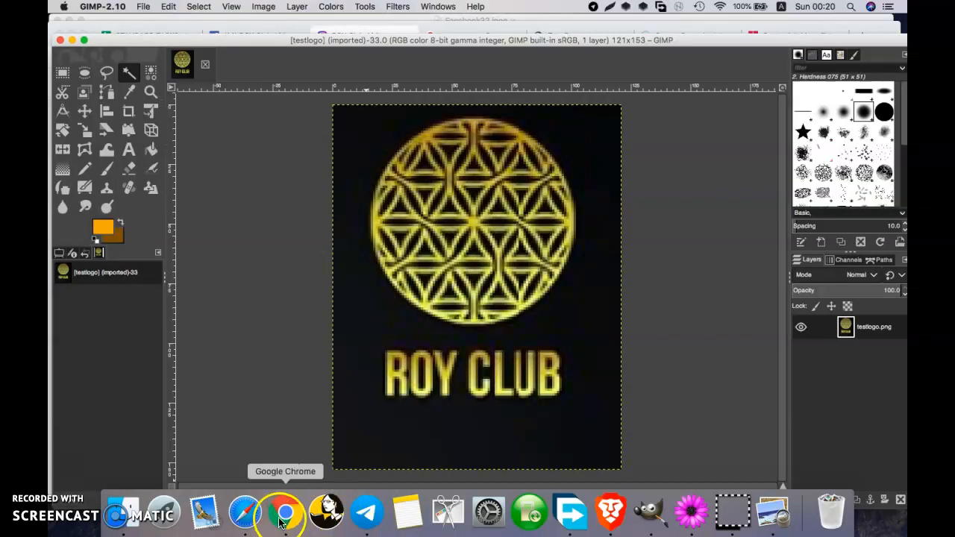
- Switch to TextMate and change the image source on line 16 of test.html to testlogo.png
left_click(691, 512)
left_click(457, 313)
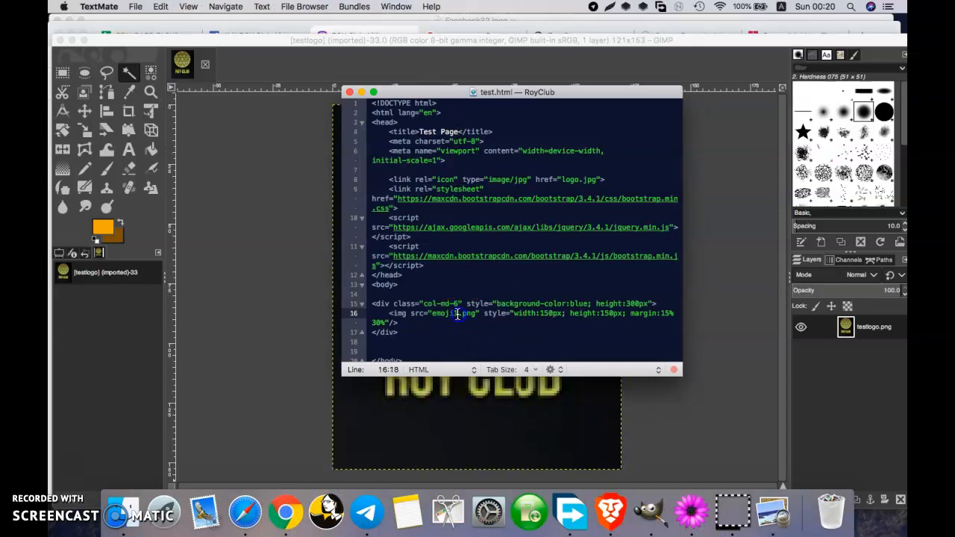
key("BackSpace")
key("BackSpace")
key("BackSpace")
key("BackSpace")
key("BackSpace")
key("BackSpace")
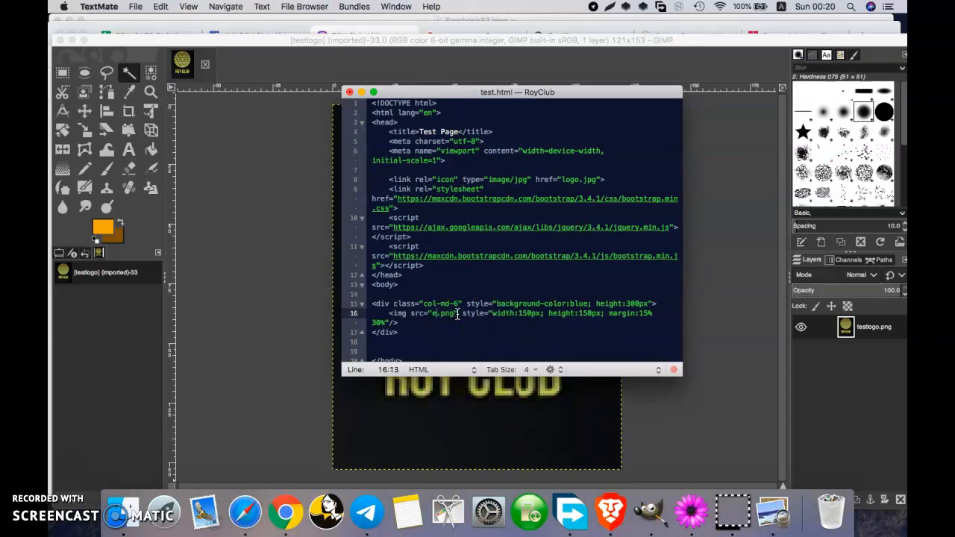
type("test")
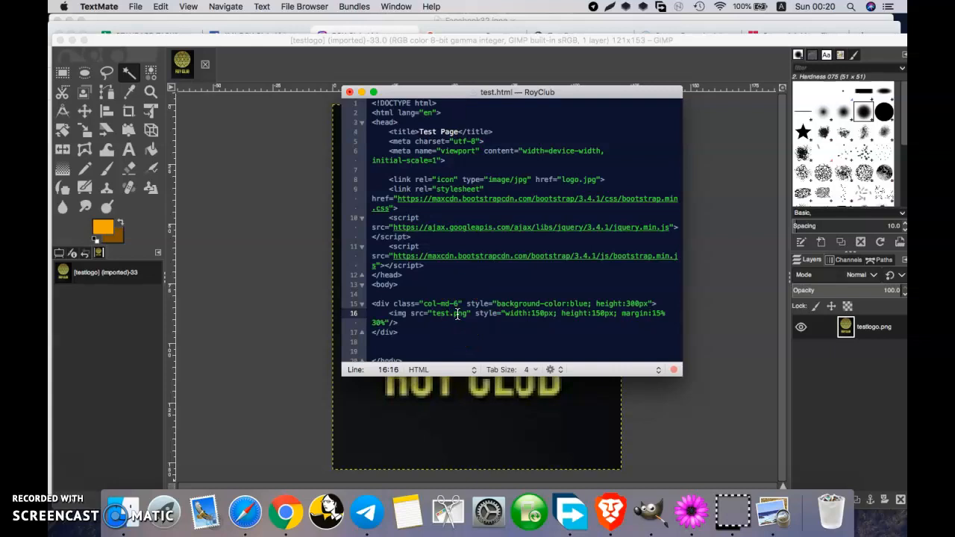
type("logo")
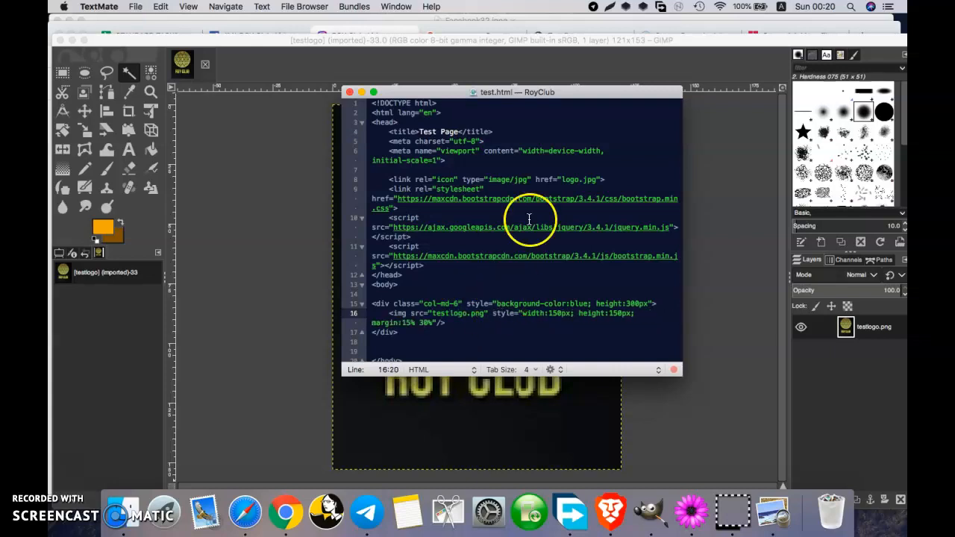
- Switch to Chrome and reload the Test Page to view the logo on the blue background
left_click(287, 523)
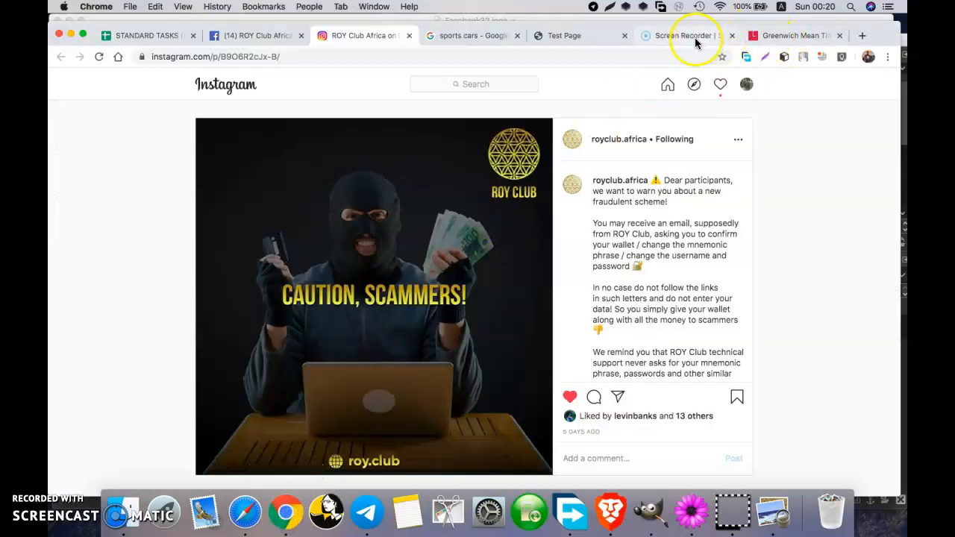
left_click(560, 38)
left_click(102, 58)
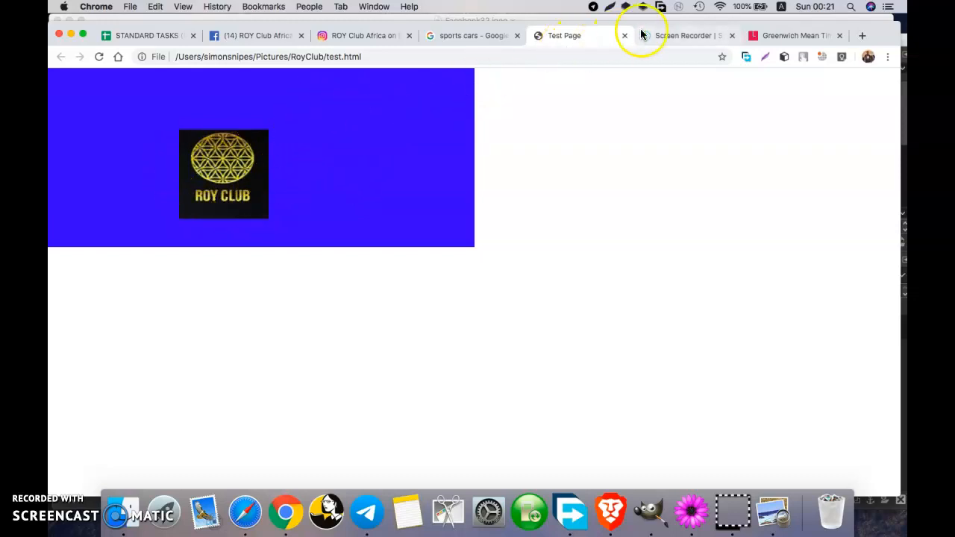
- Switch to GIMP, select the black background with Fuzzy Select and check the layer's Add Alpha Channel option
left_click(650, 512)
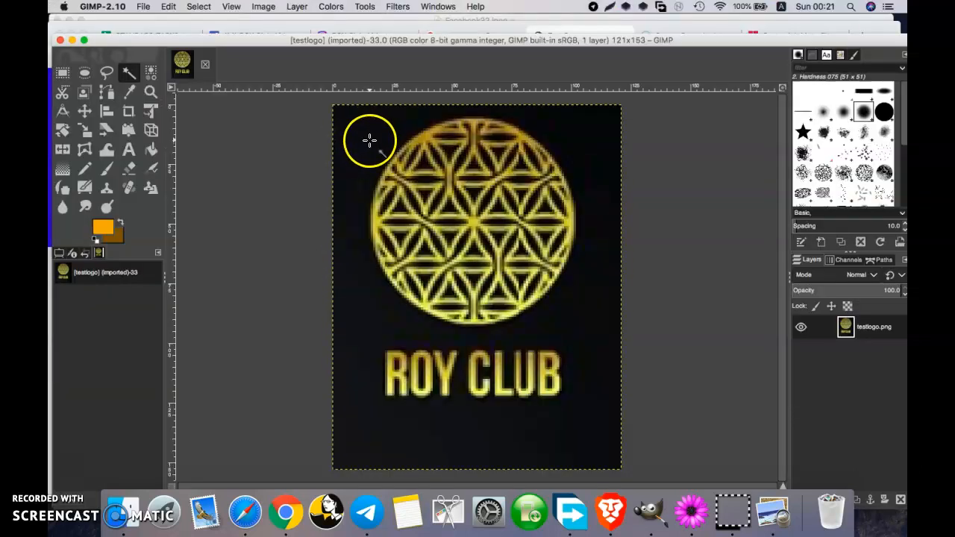
left_click(358, 128)
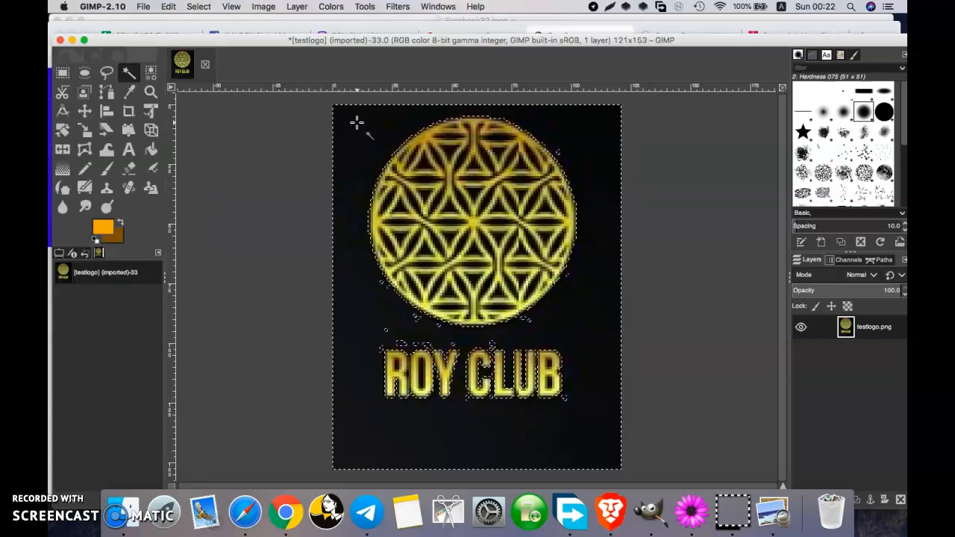
left_click(296, 8)
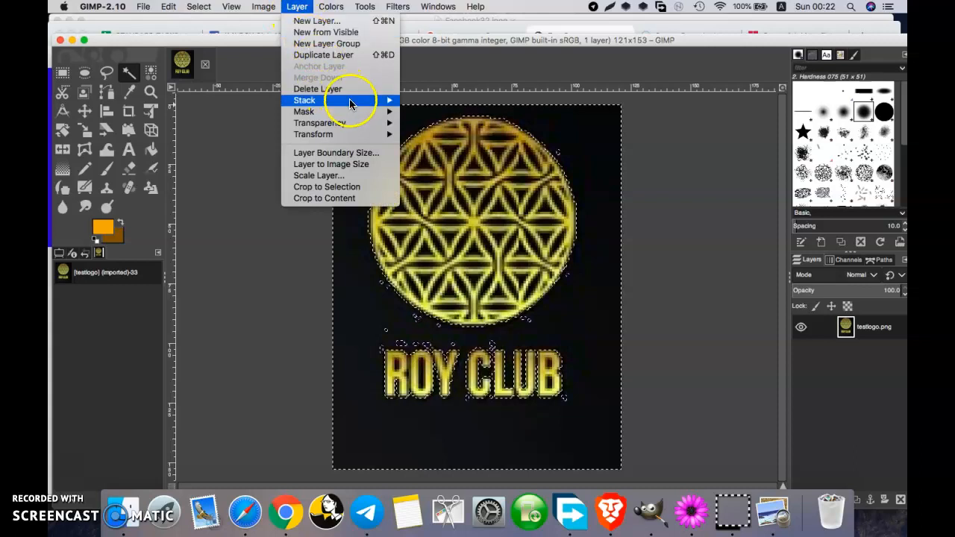
mouse_move(352, 127)
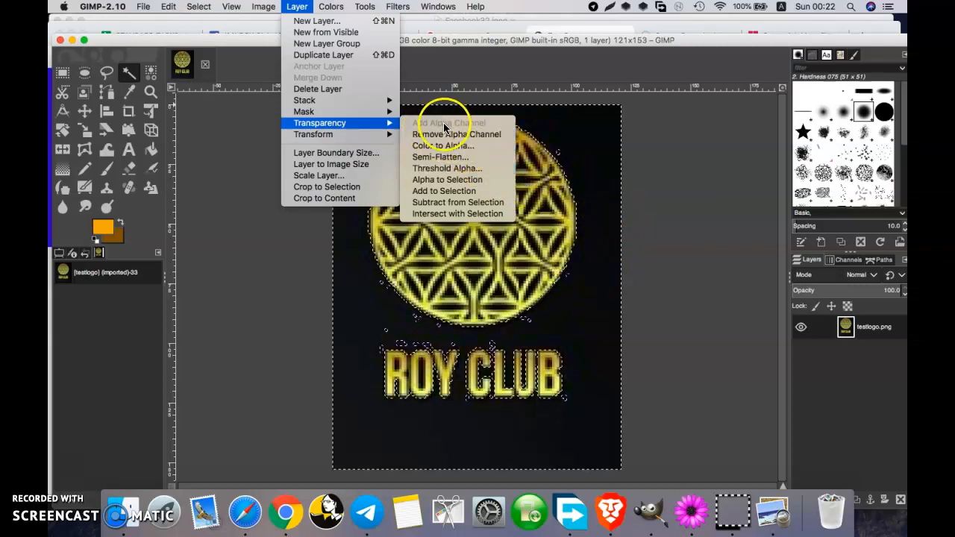
left_click(407, 135)
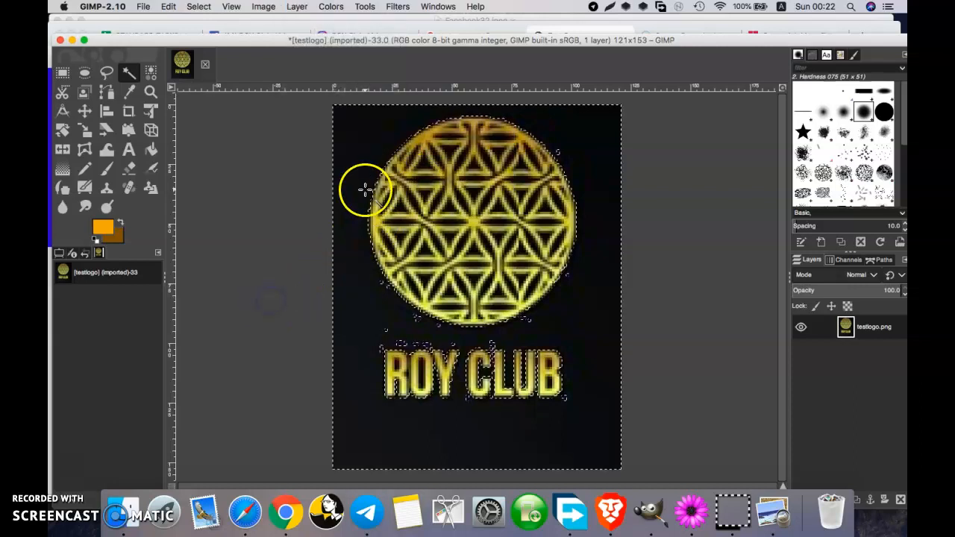
- Reselect the black background around the ROY CLUB circle and lettering and delete it to transparency
left_click(354, 147)
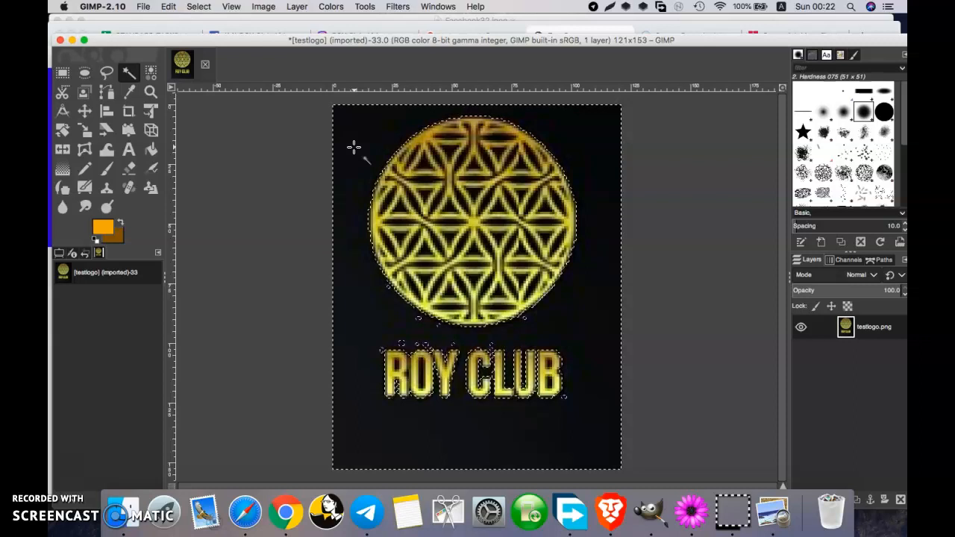
key("Delete")
left_click(395, 275)
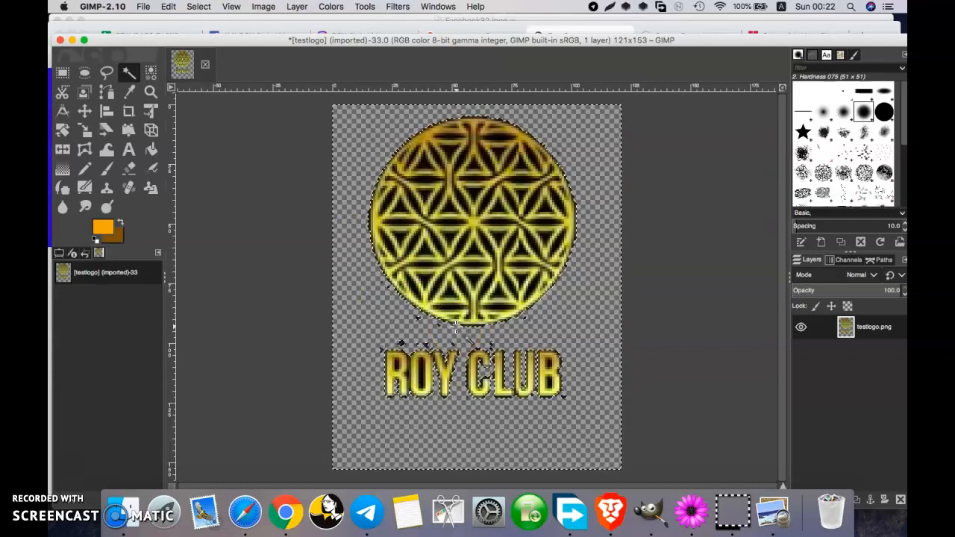
- Select and delete the stray dark specks left between the circle's lower edge and the ROY CLUB lettering
scroll(456, 326, "up", 2)
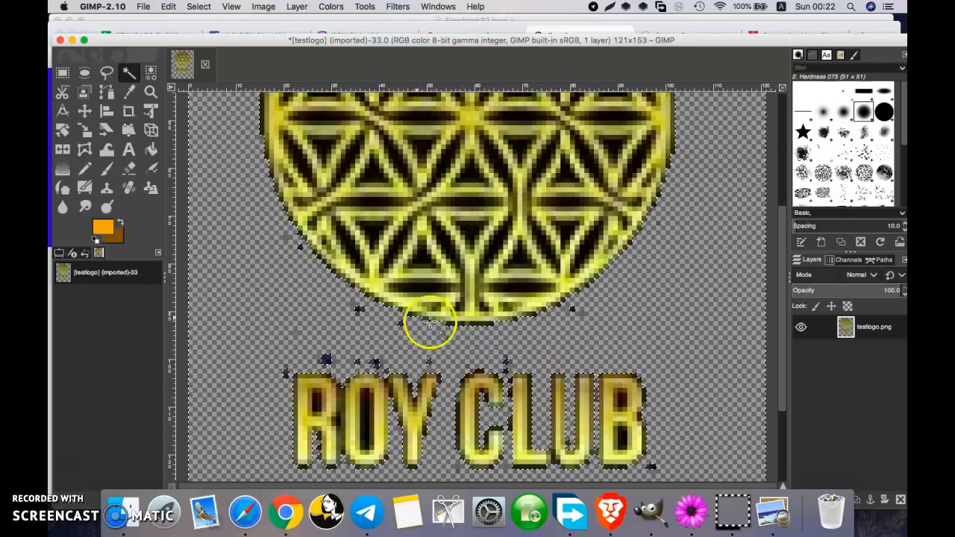
left_click(361, 309)
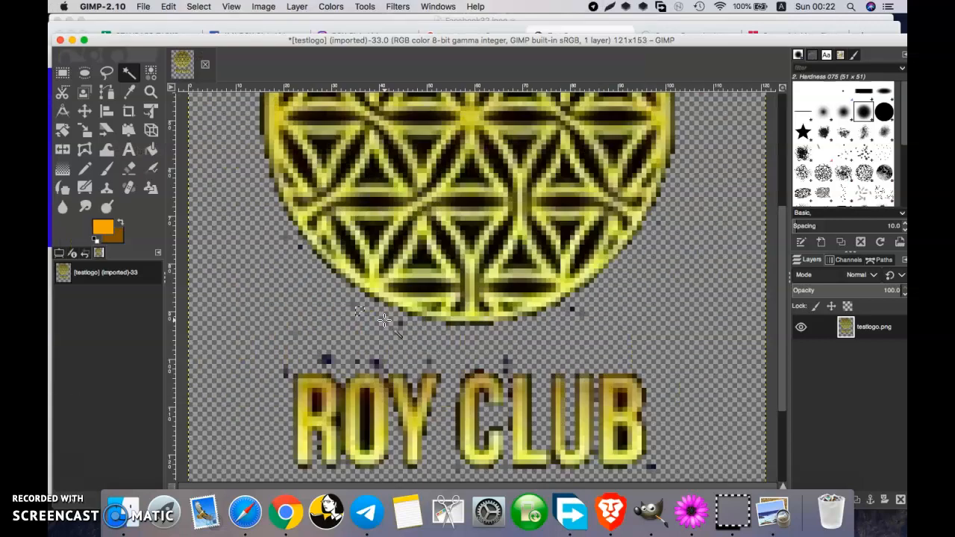
left_click(325, 361)
left_click(318, 403)
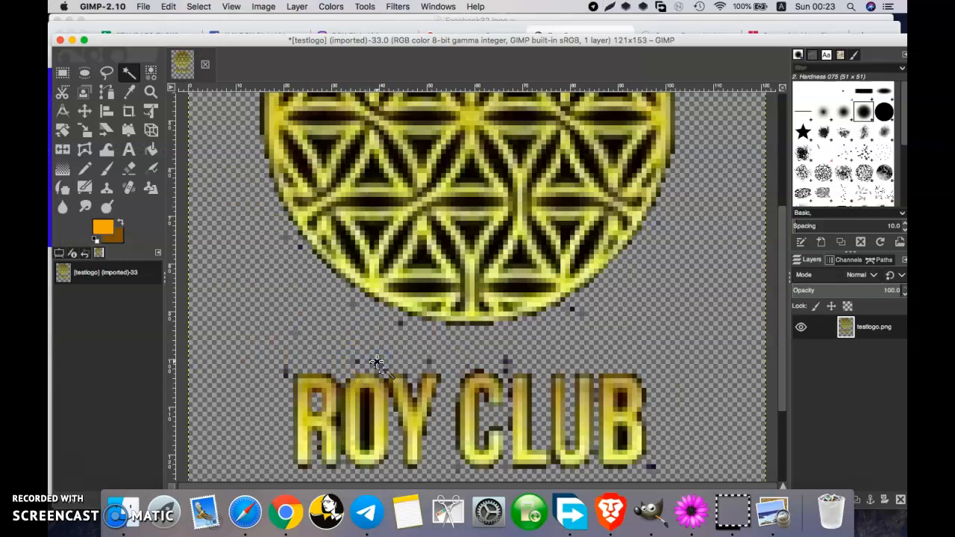
left_click(403, 326)
left_click(401, 326)
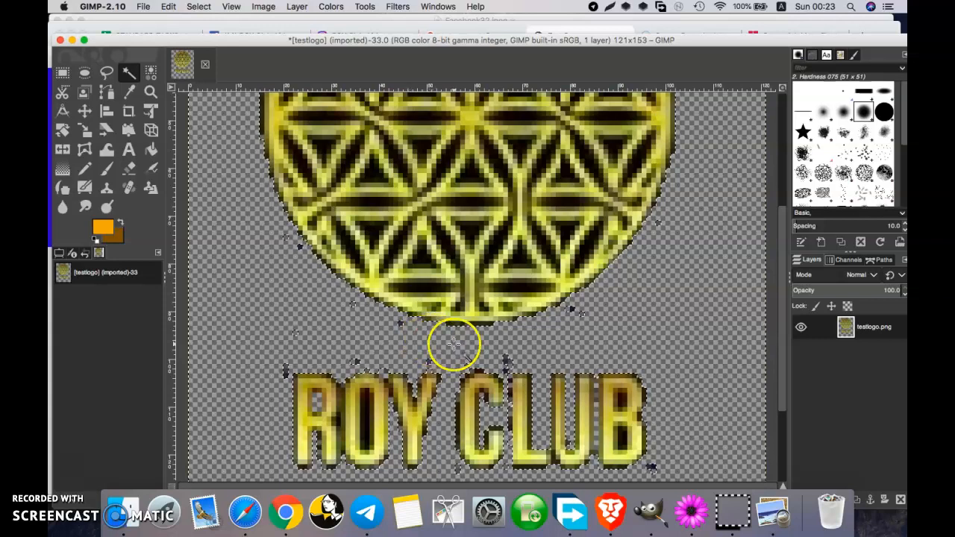
left_click(573, 307)
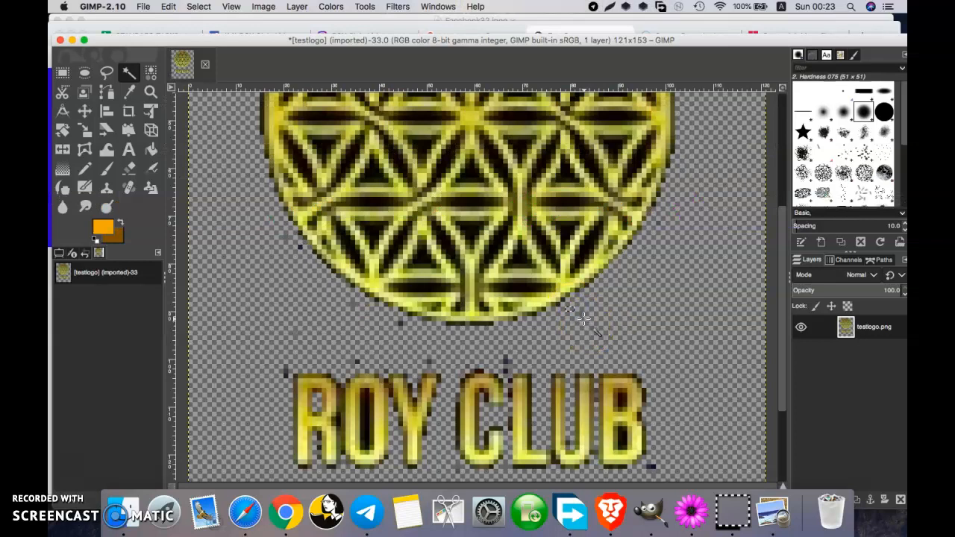
- Select and delete the remaining dark areas enclosed inside the ROY CLUB letters
left_click(621, 397)
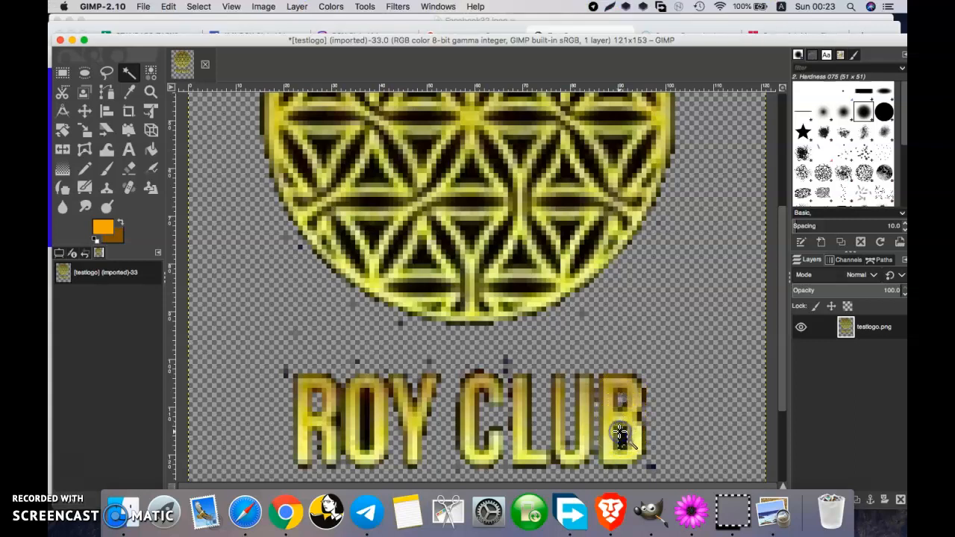
left_click(366, 405)
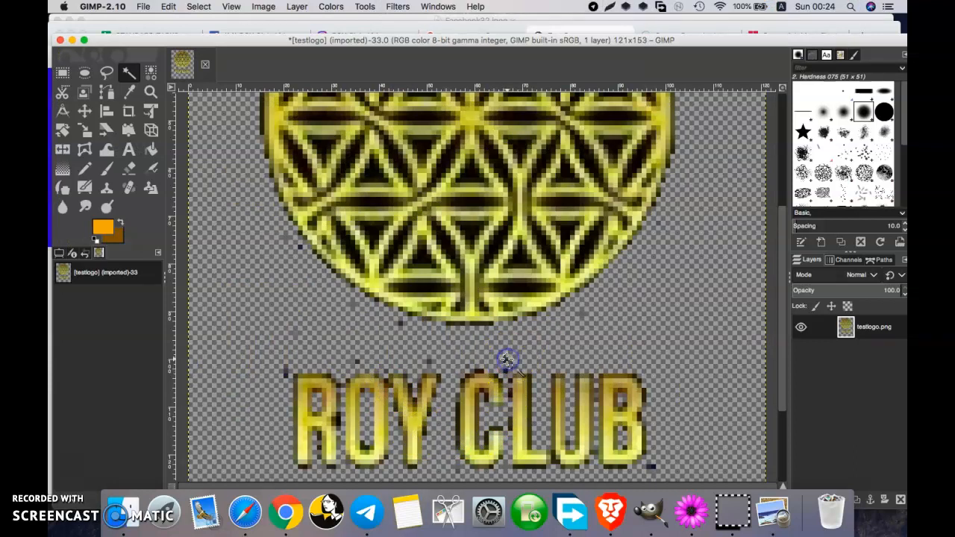
left_click(421, 357)
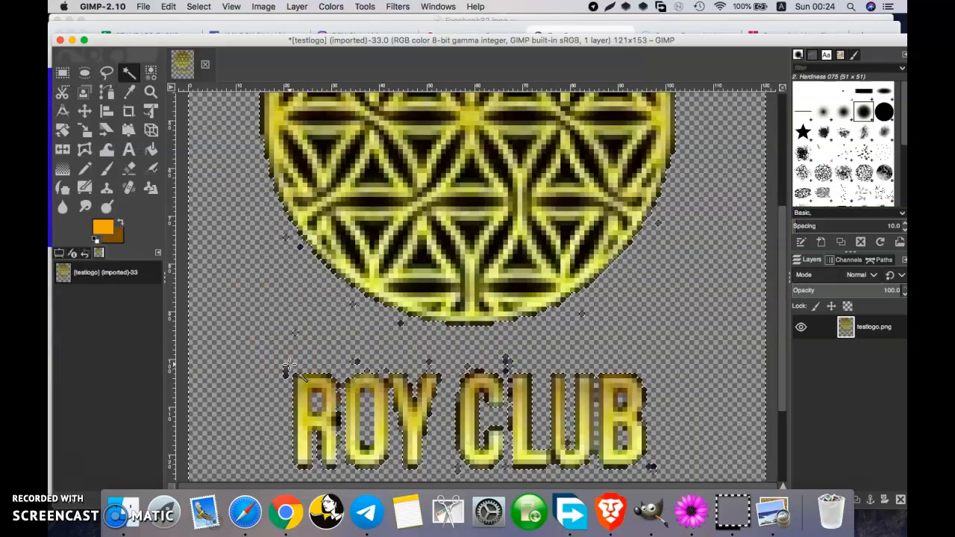
- Overwrite testlogo.png with the cleaned-up transparent logo
key("shift+super+j")
key("minus")
key("minus")
left_click(348, 319)
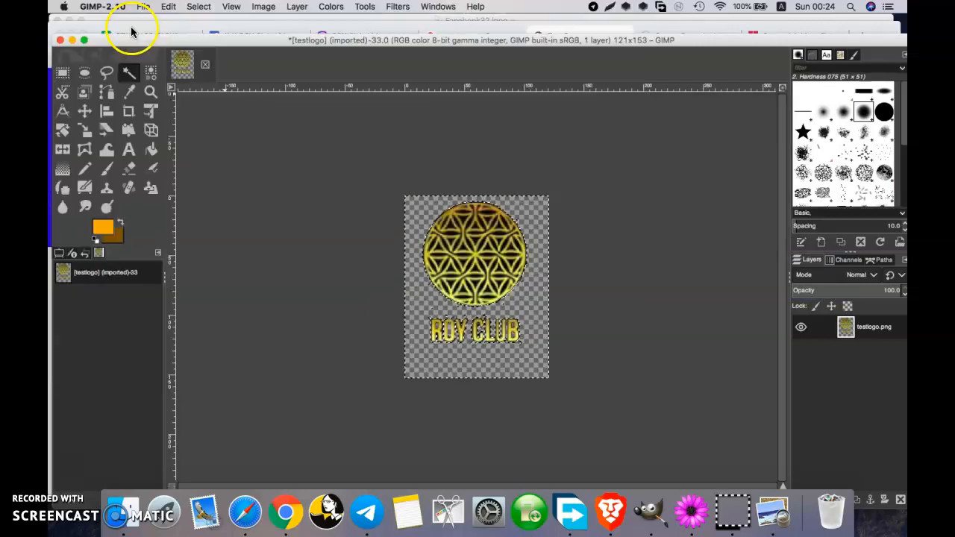
left_click(143, 7)
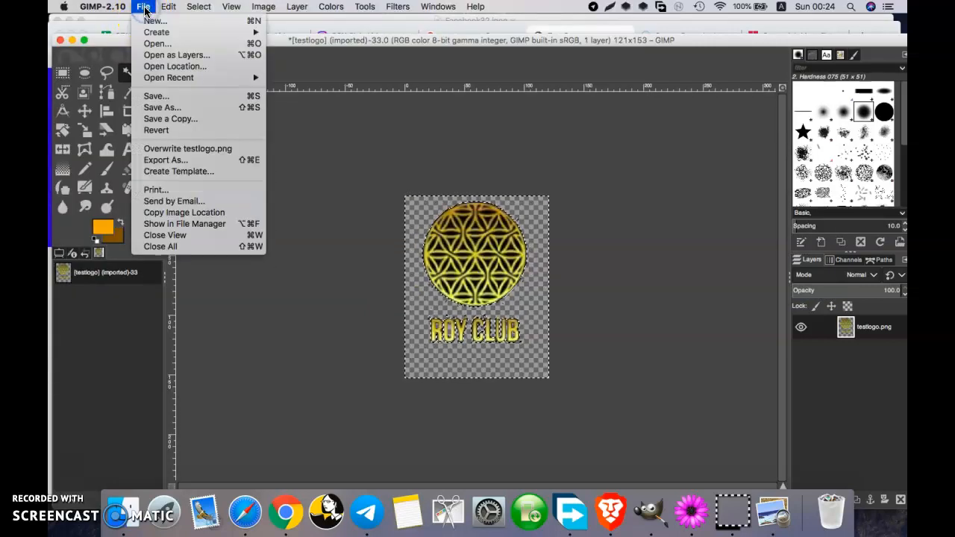
left_click(200, 154)
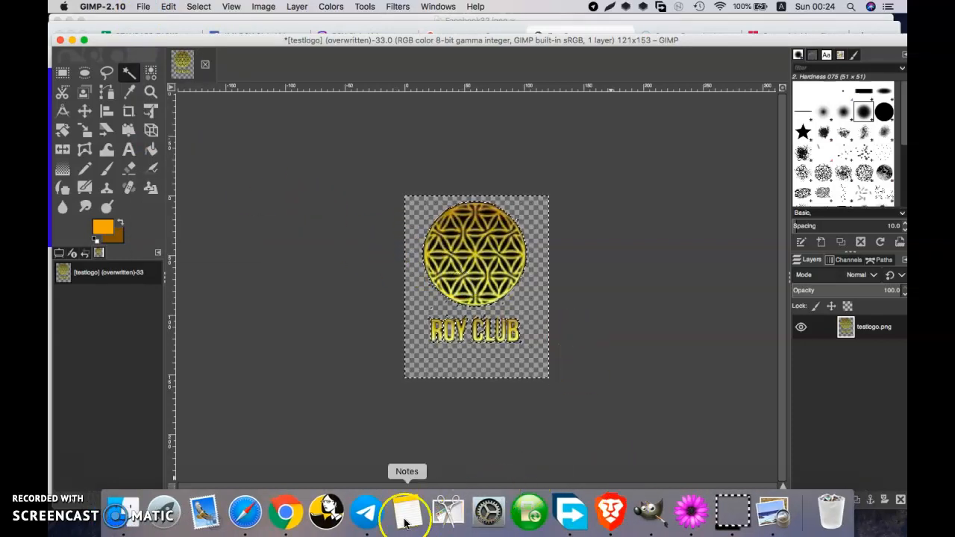
- Switch to Chrome, reload the Test Page to check the logo on the blue background, and compare it with the image in GIMP
left_click(286, 514)
left_click(98, 56)
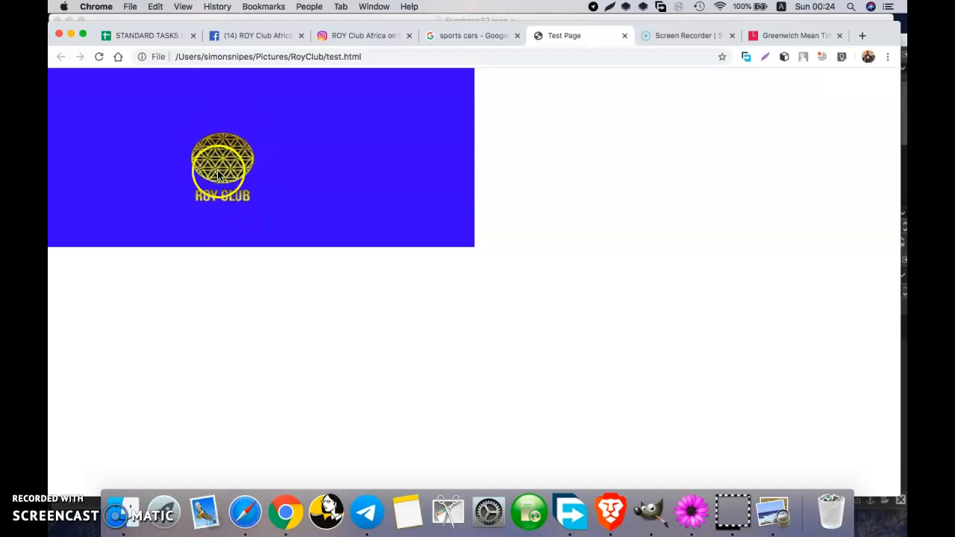
left_click(657, 506)
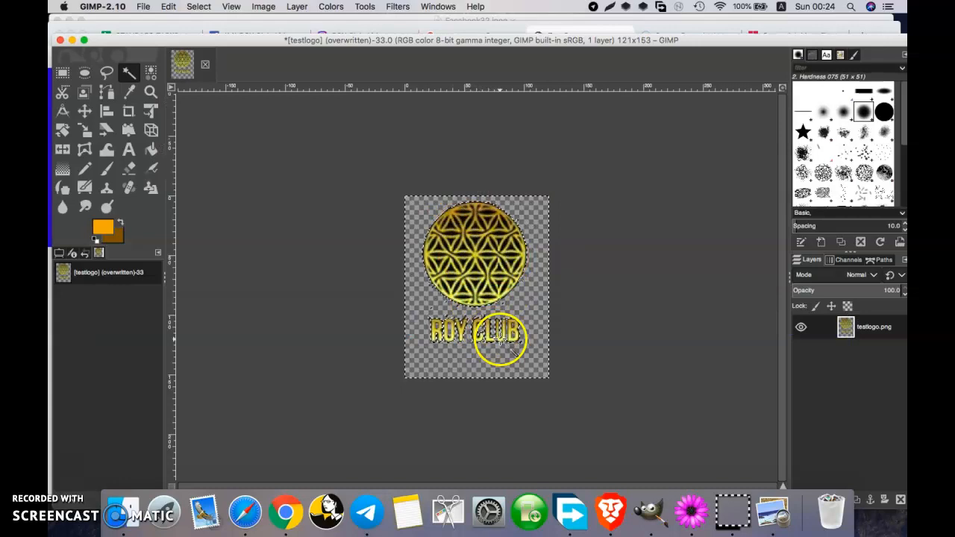
left_click(285, 513)
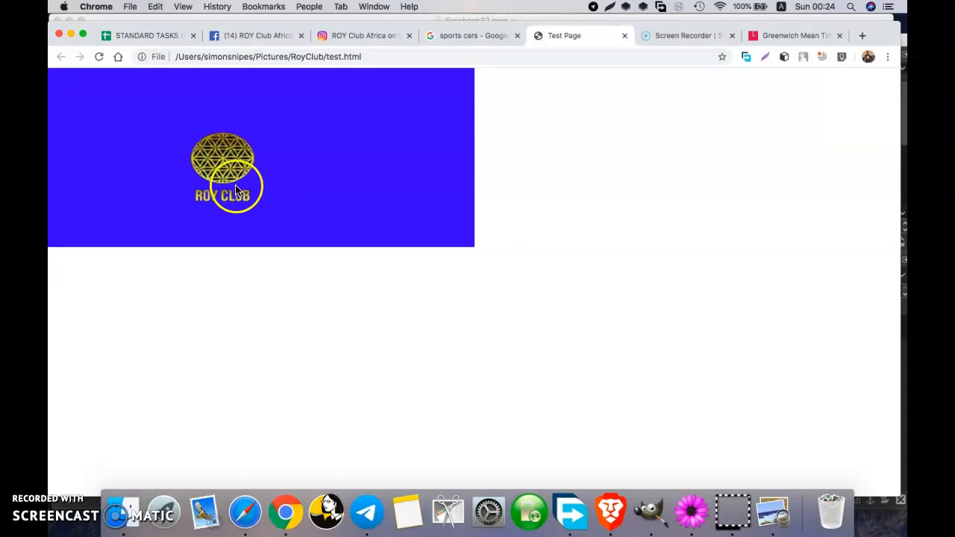
- View the original logo in the ROY Club Africa Instagram post and switch to Preview to view Facebook32.jpeg
left_click(359, 36)
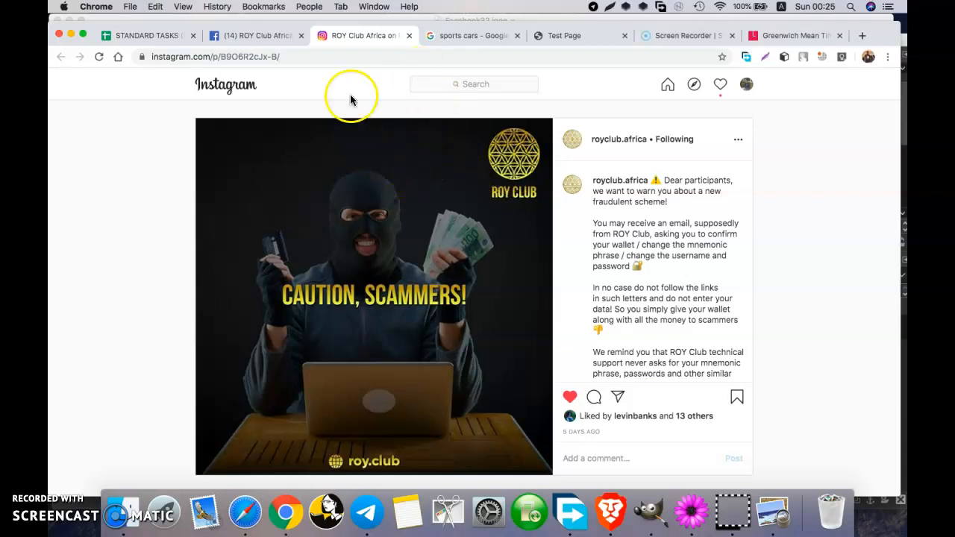
left_click(776, 515)
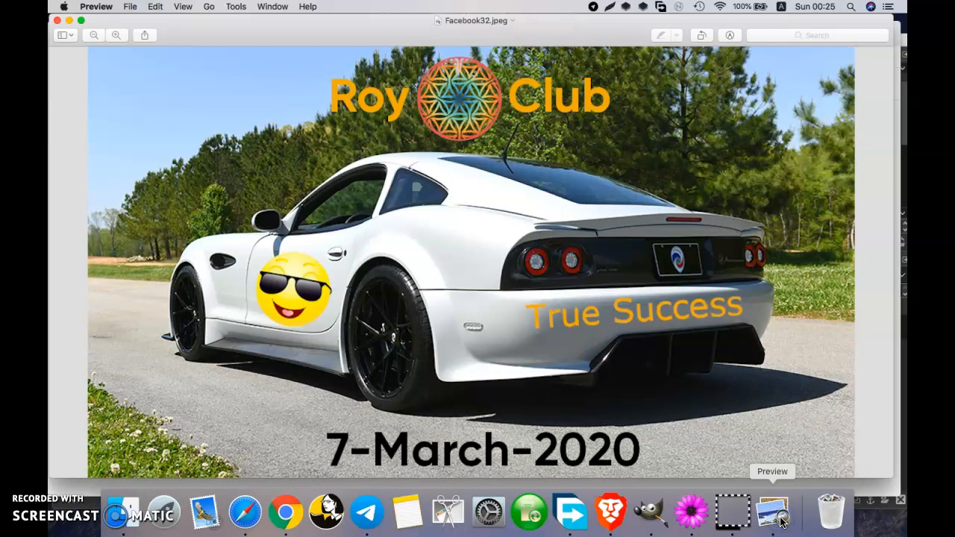